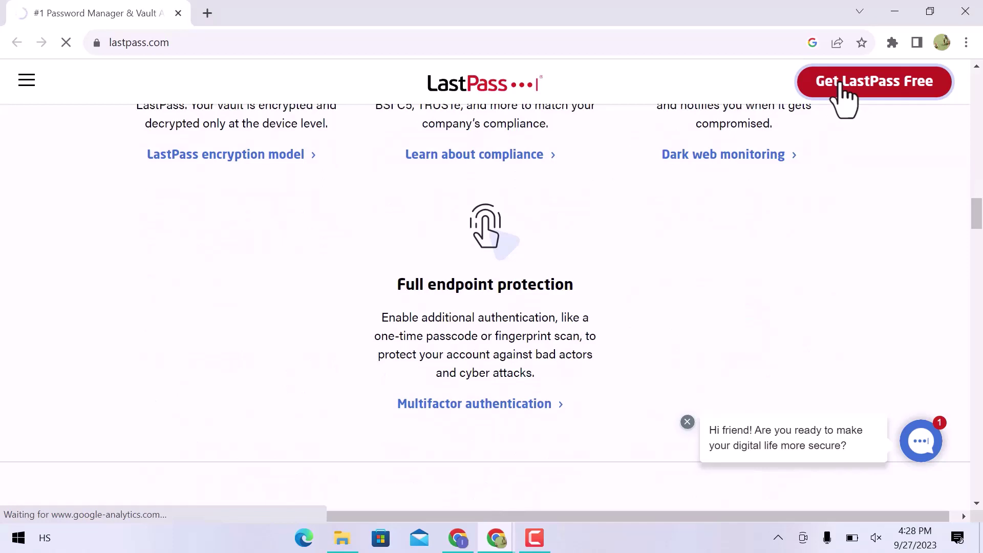
Sign up for a free LastPass account with the pasted e-mail and a confirmed master password
left_click(844, 84)
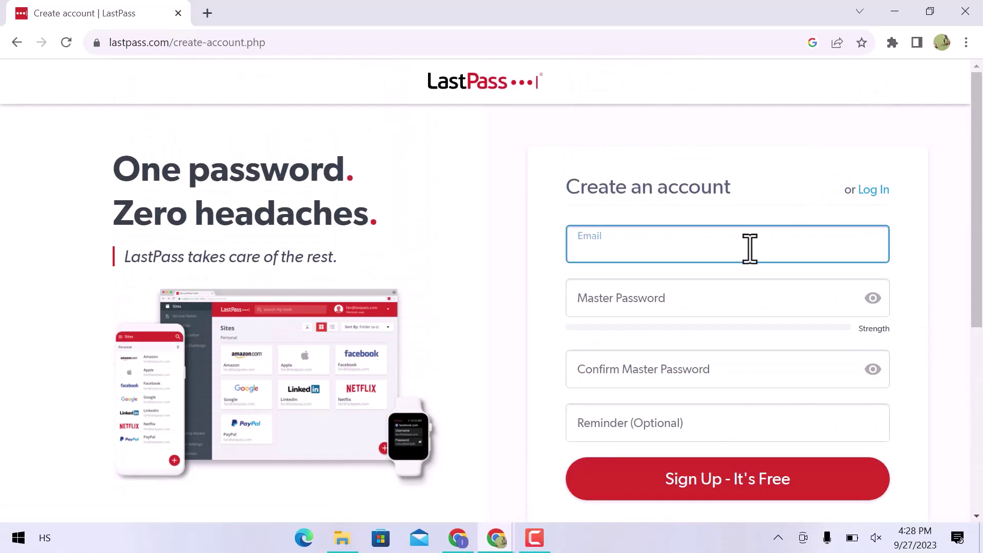
key("ctrl+v")
key("Tab")
key("ctrl+v")
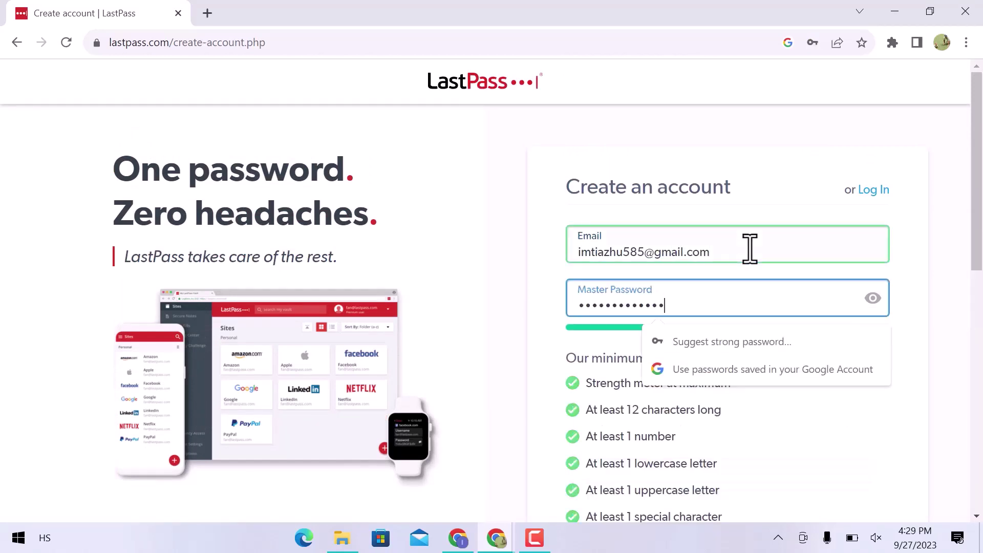
scroll(749, 249, "down", 3)
scroll(750, 249, "down", 2)
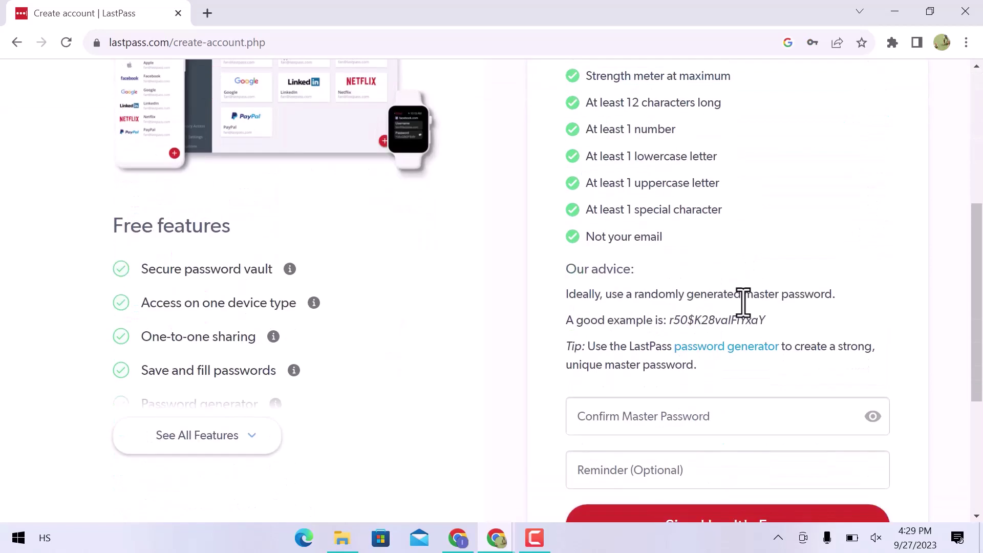
left_click(691, 431)
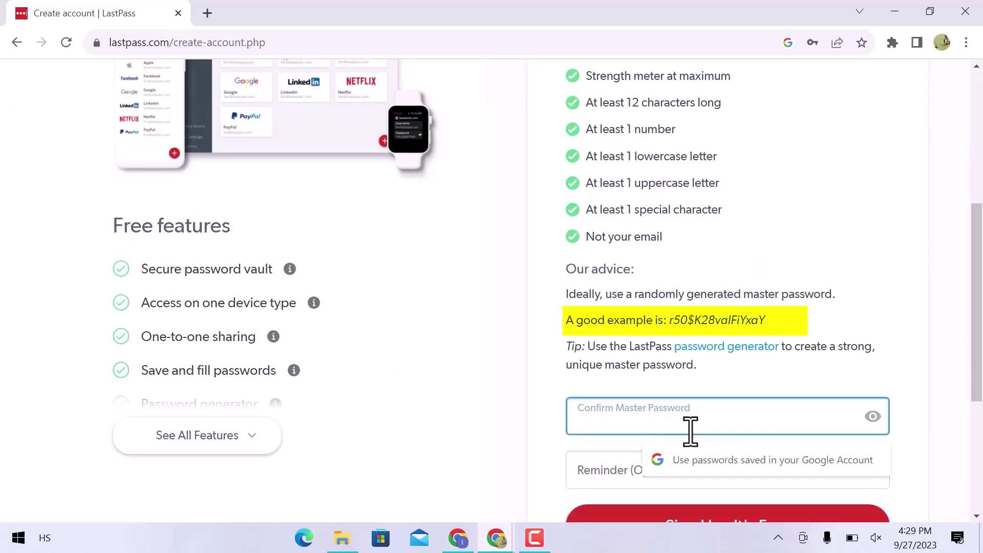
key("ctrl+v")
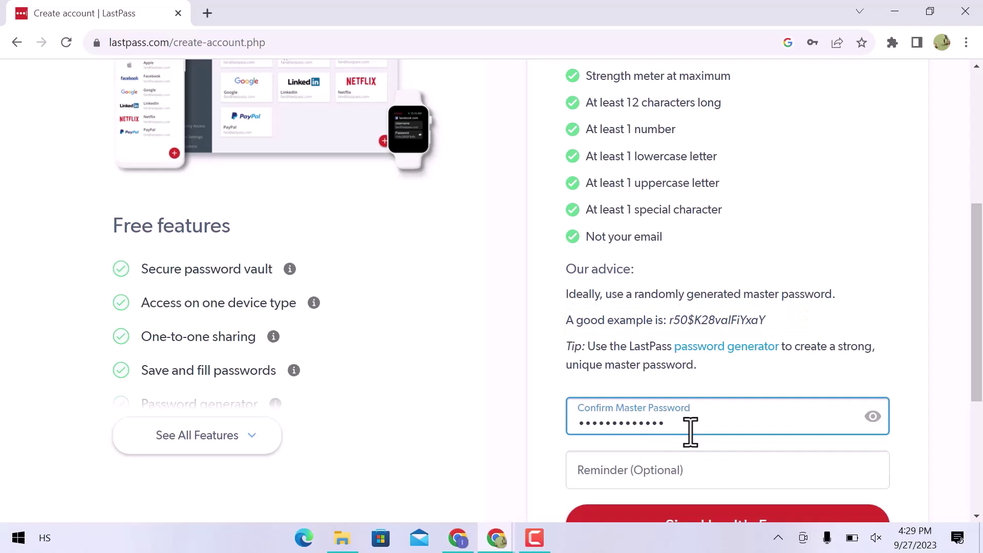
scroll(691, 431, "down", 3)
left_click(715, 388)
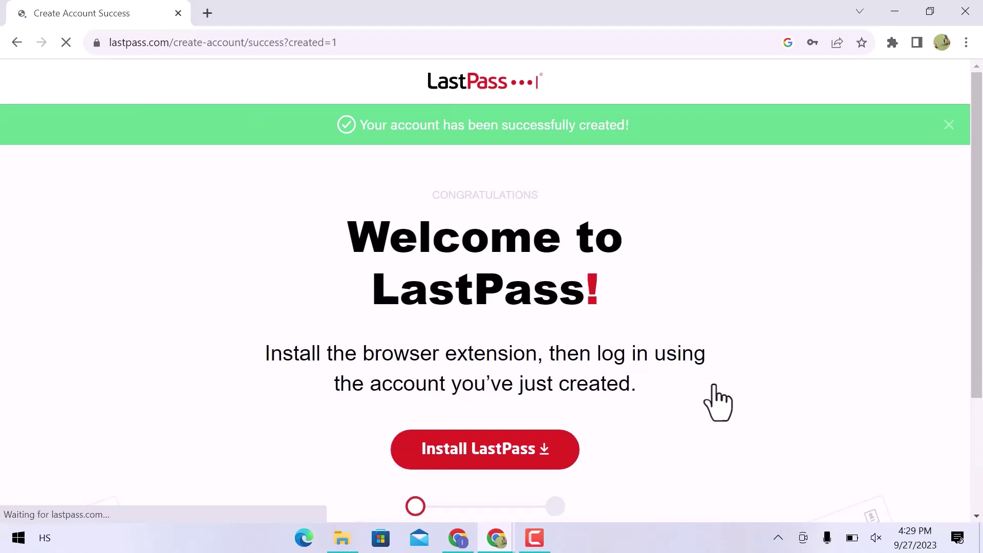
Add the LastPass: Free Password Manager extension to Chrome from the Chrome Web Store
scroll(717, 402, "down", 3)
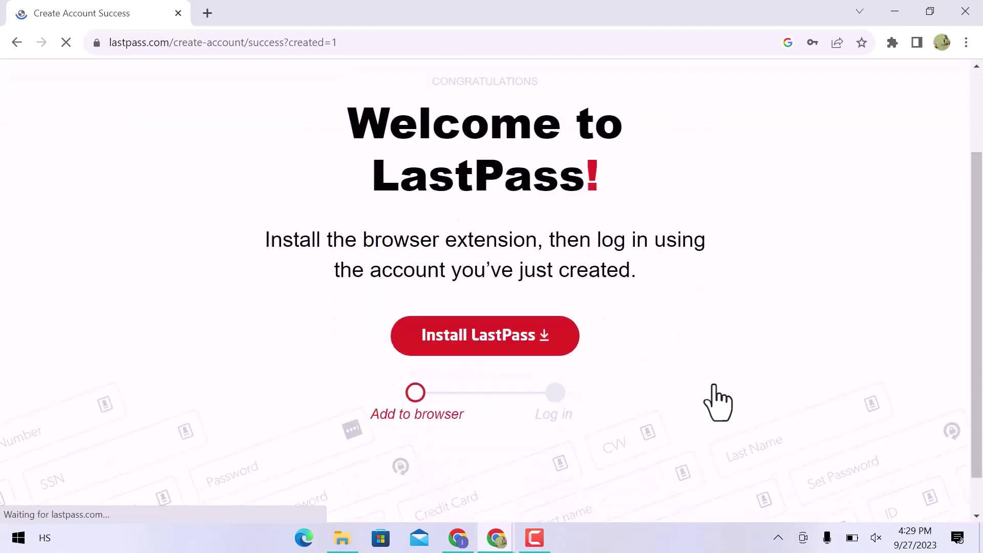
left_click(508, 314)
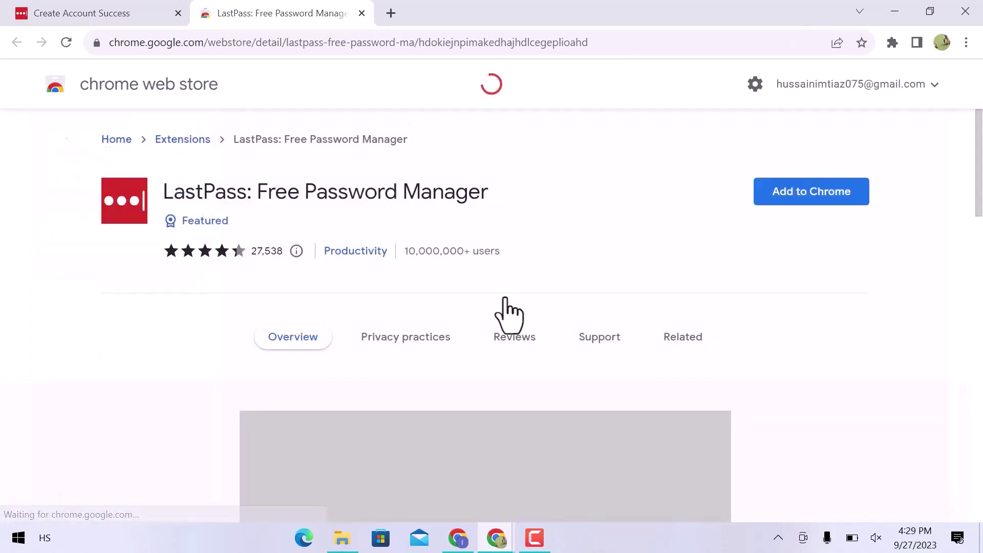
left_click(806, 199)
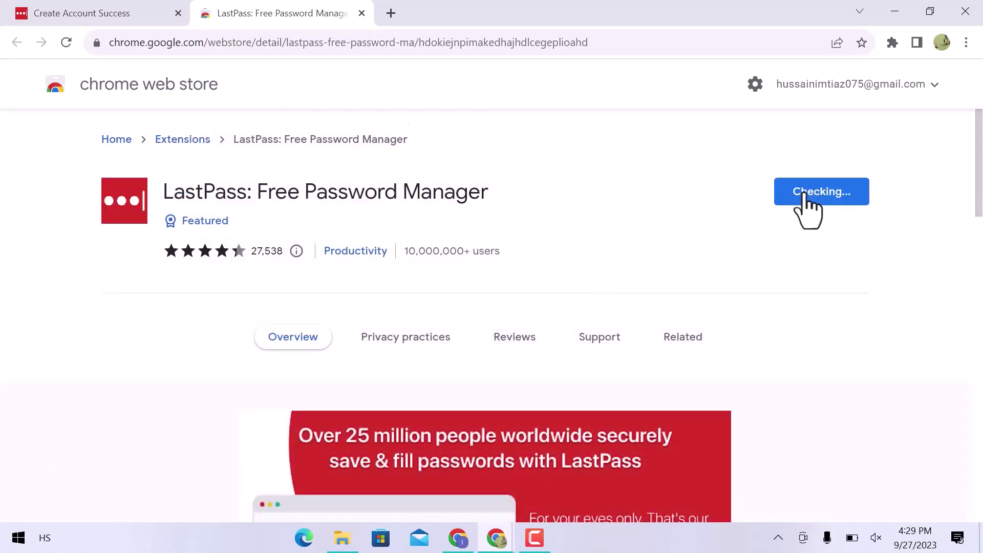
left_click(554, 201)
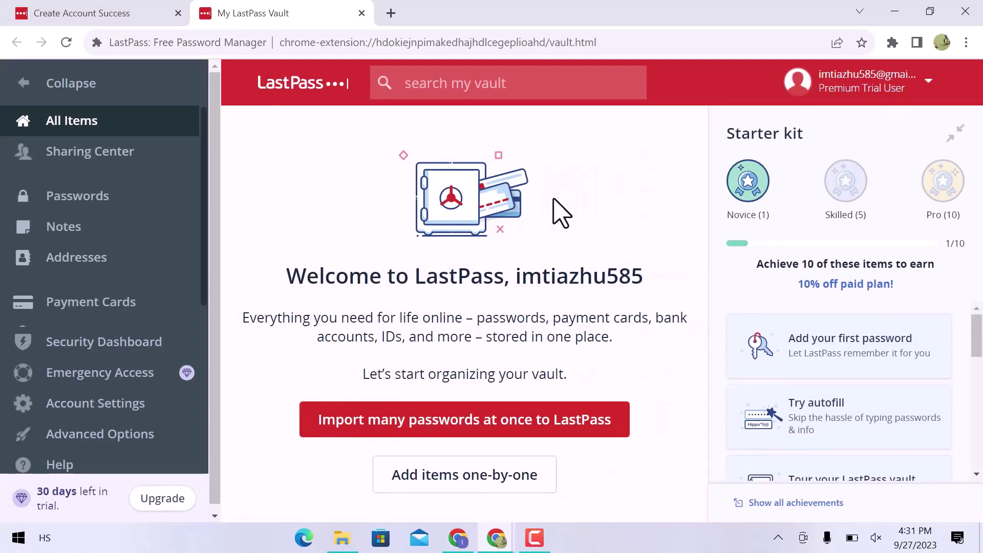
Collapse the Starter kit and browse the Sharing Center, Passwords, Notes and Addresses sections
left_click(956, 134)
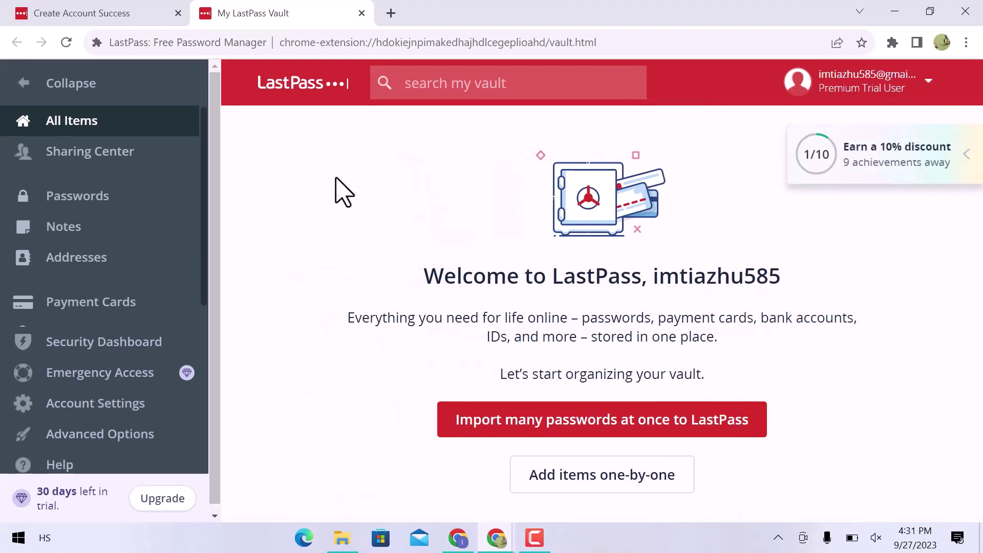
left_click(146, 152)
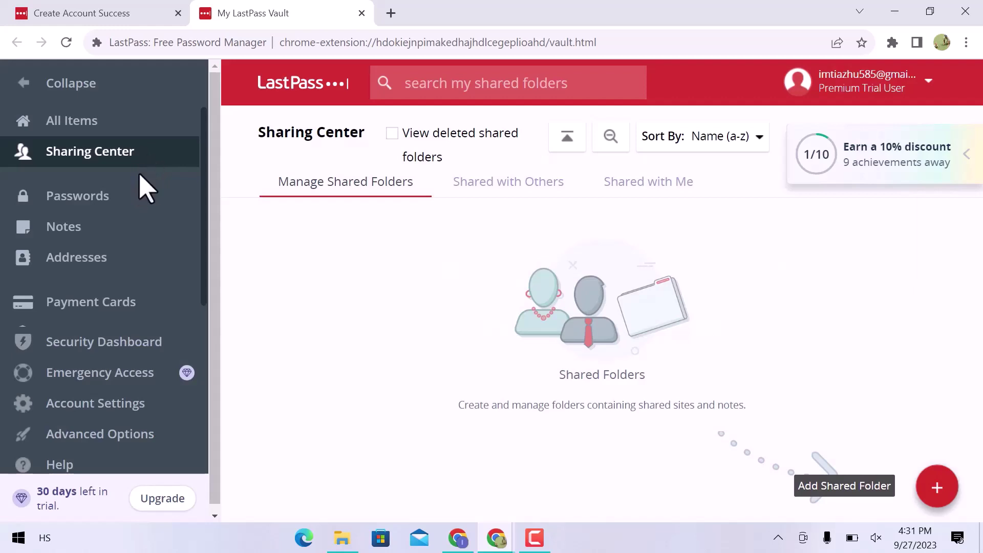
left_click(139, 203)
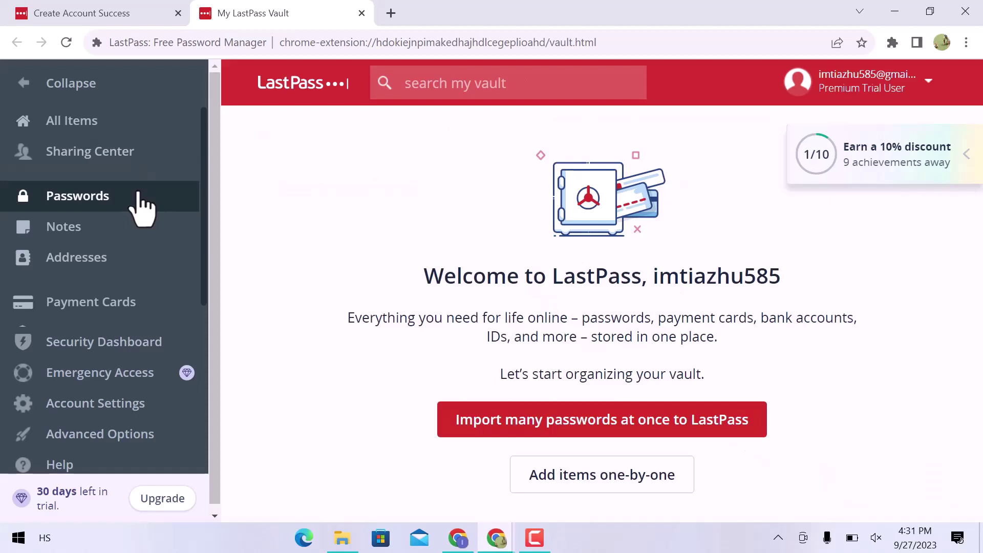
left_click(144, 235)
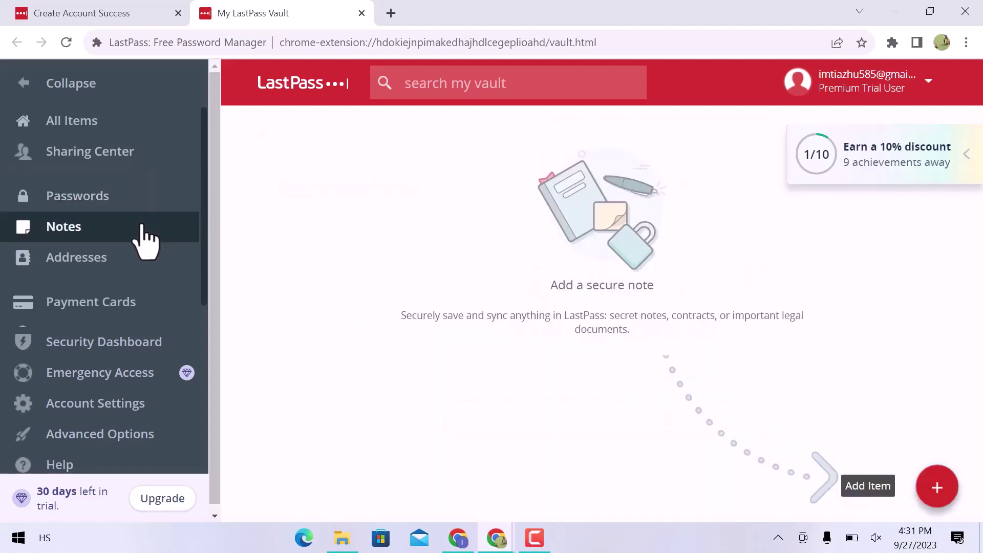
left_click(145, 268)
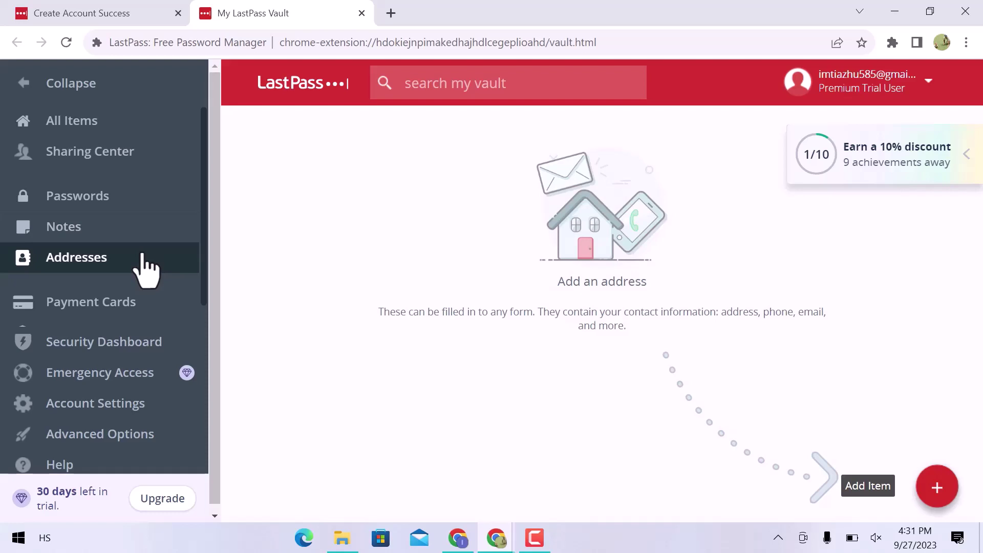
Look through Payment Cards, Security Dashboard and Emergency Access, ending in Account Settings
left_click(146, 305)
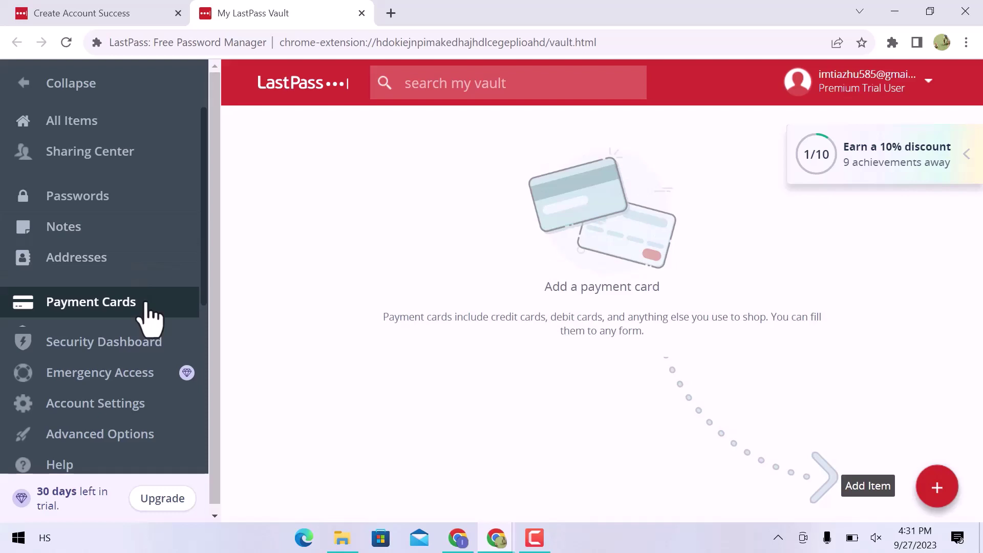
left_click(161, 354)
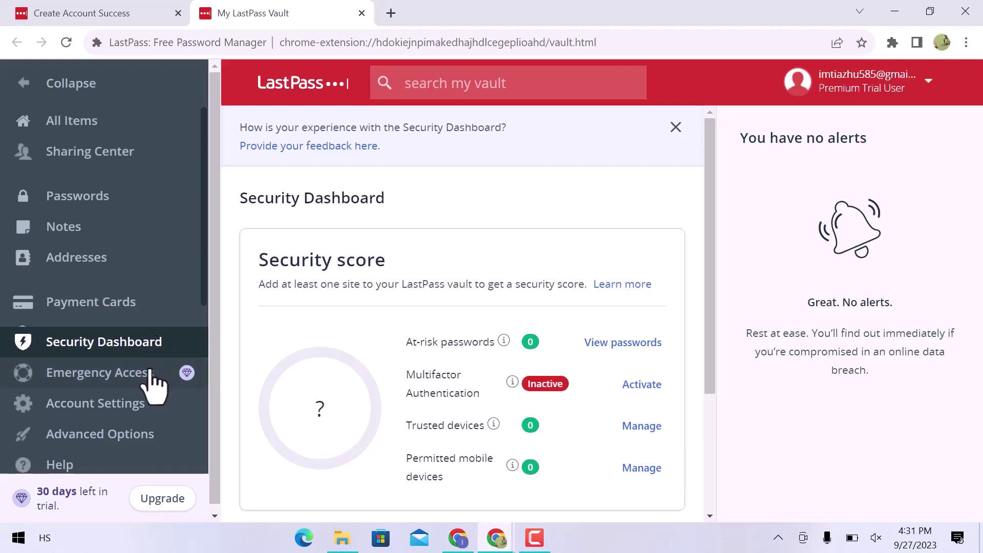
left_click(150, 371)
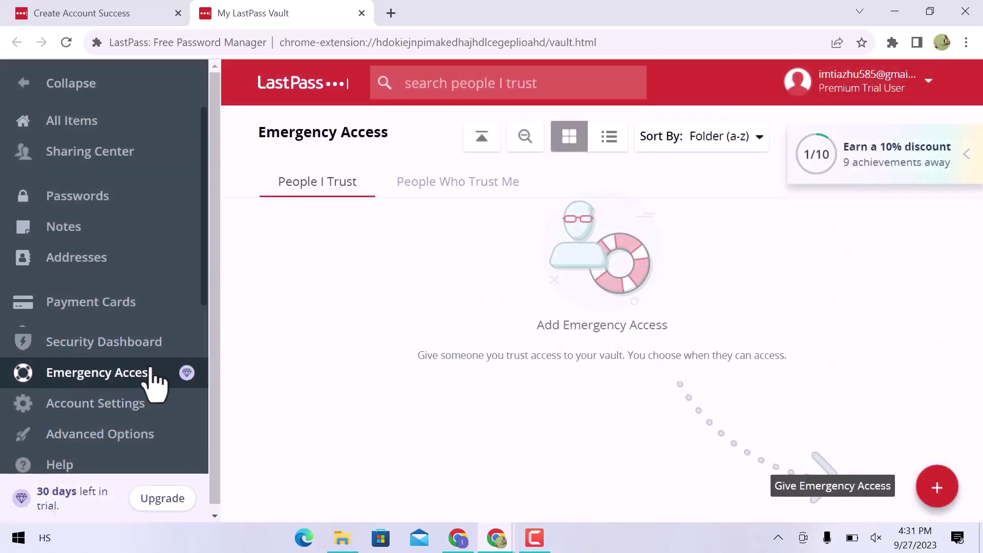
left_click(142, 406)
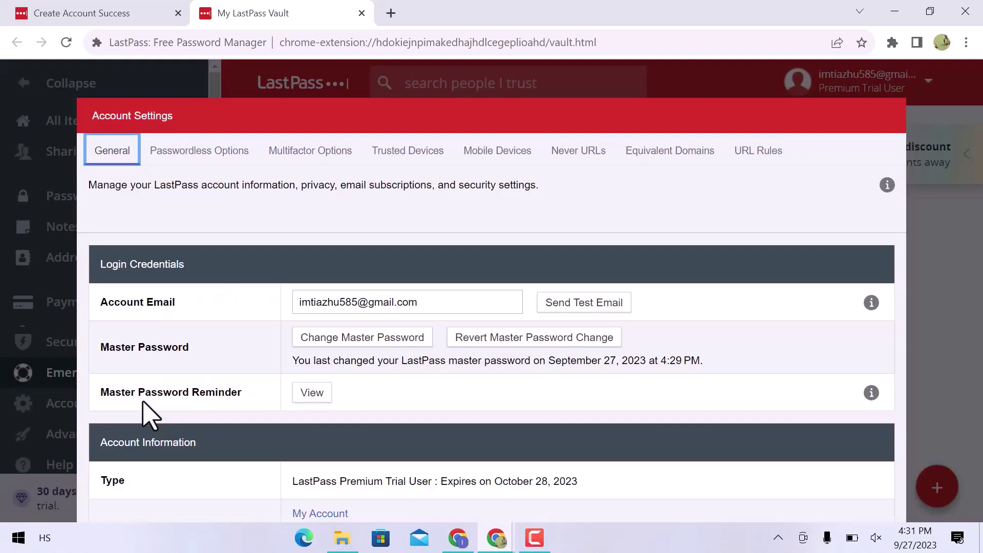
Review the Passwordless, Multifactor, Trusted Devices and Mobile Devices settings sections
scroll(307, 338, "down", 10)
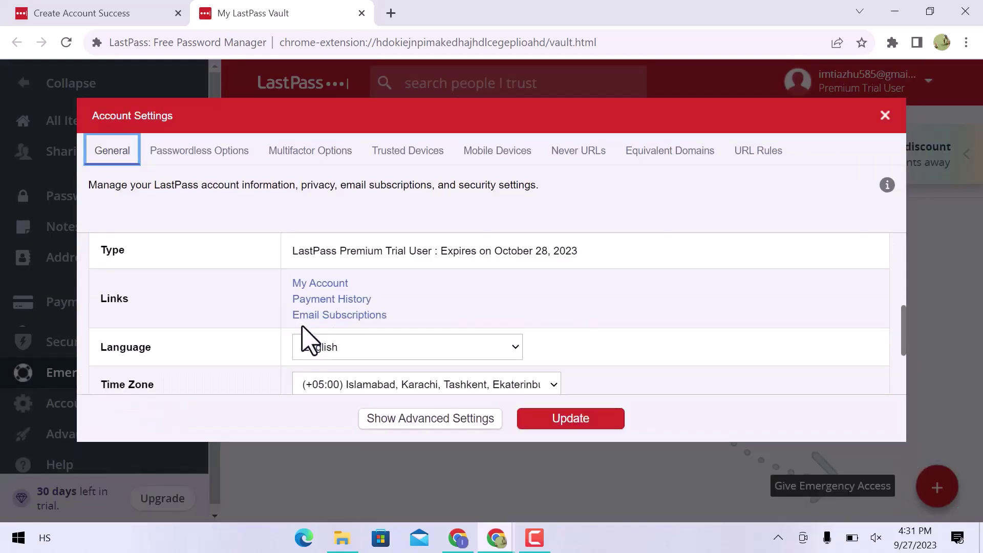
scroll(307, 338, "up", 10)
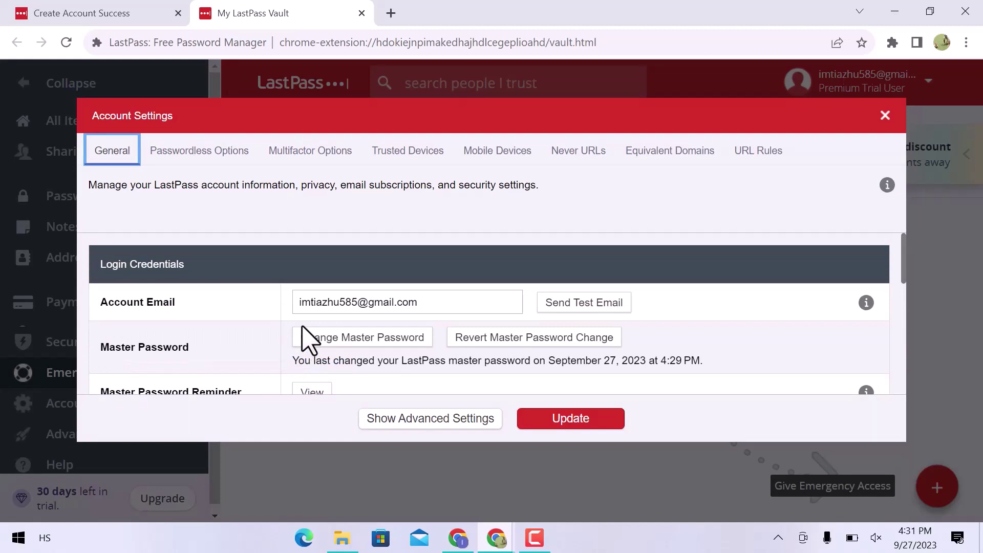
left_click(226, 154)
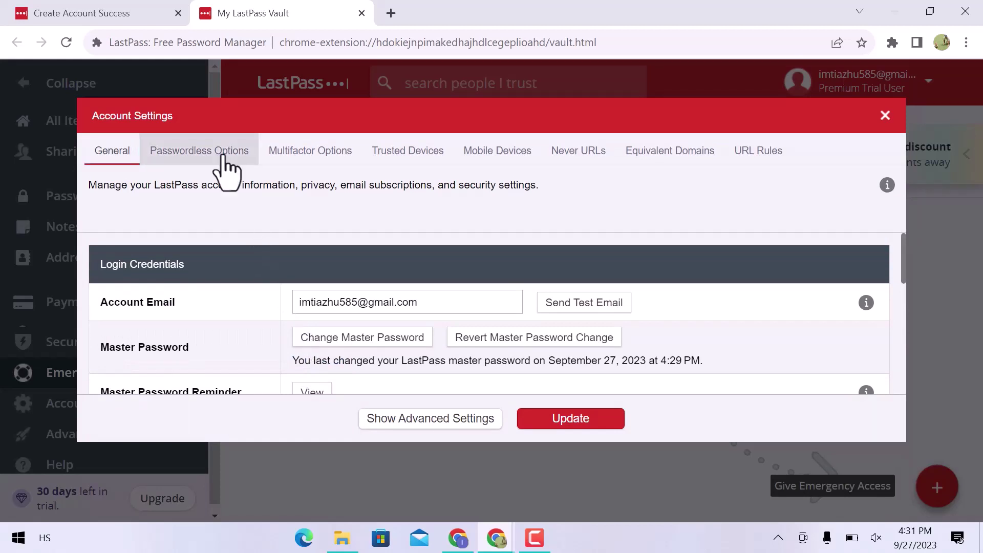
left_click(315, 154)
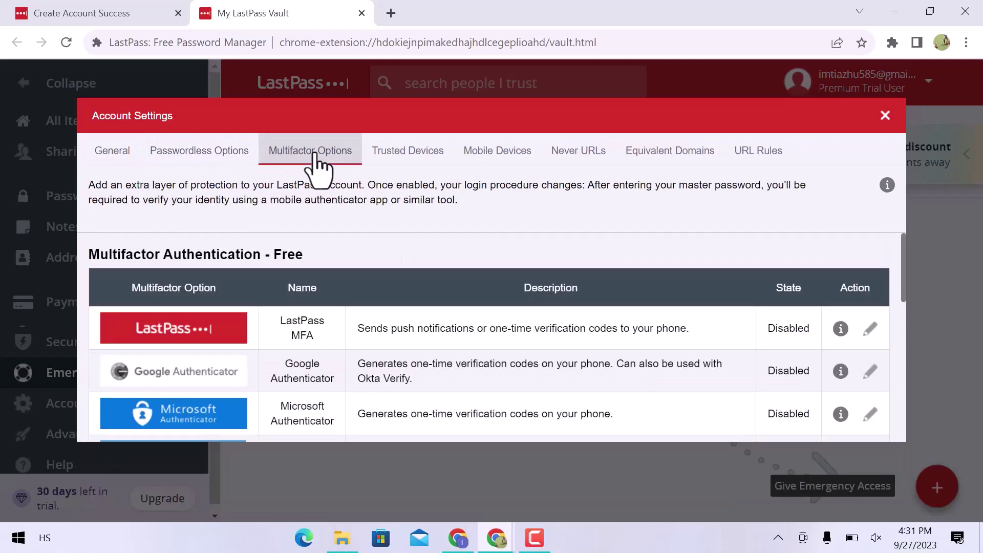
left_click(387, 154)
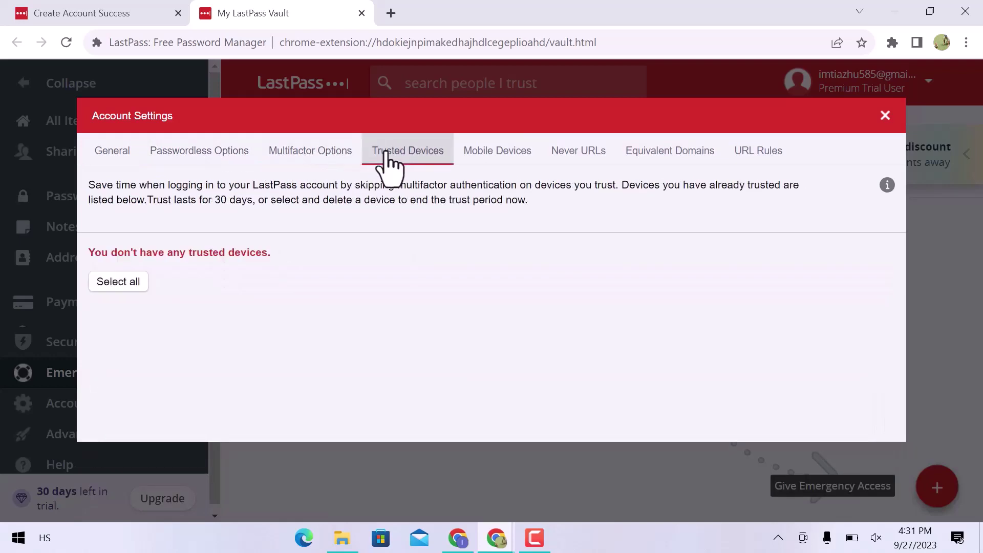
left_click(517, 159)
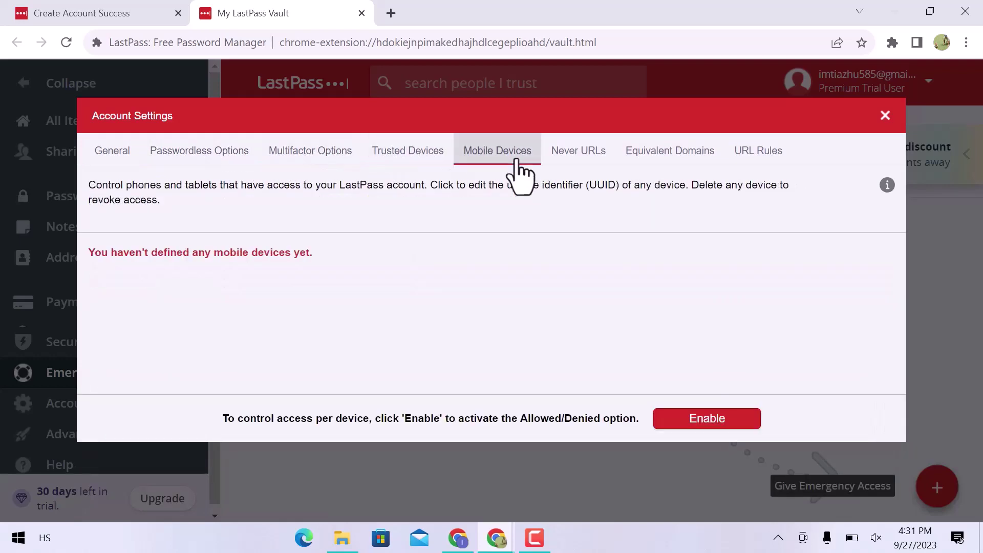
Check Never URLs, Equivalent Domains and URL Rules, then close settings and show Advanced Options
left_click(606, 159)
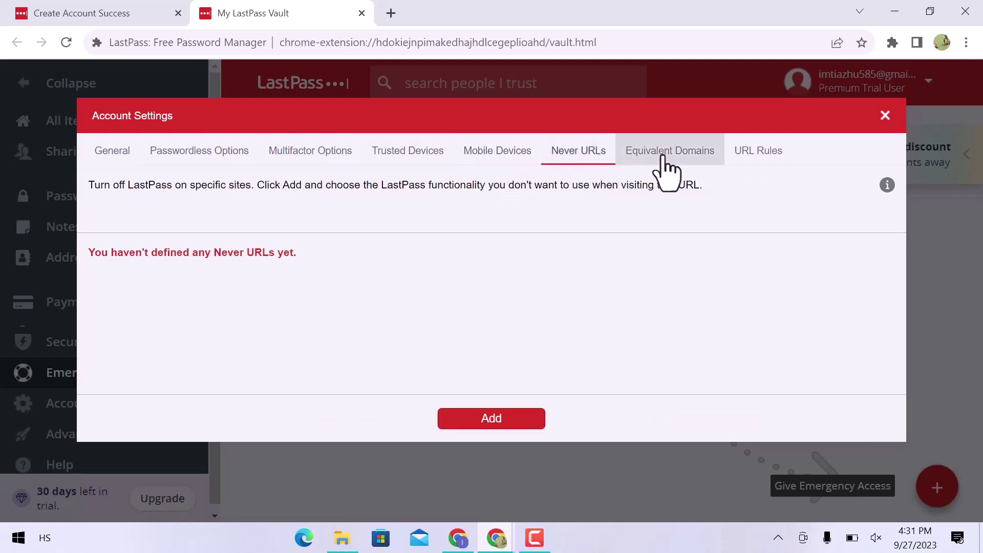
left_click(668, 172)
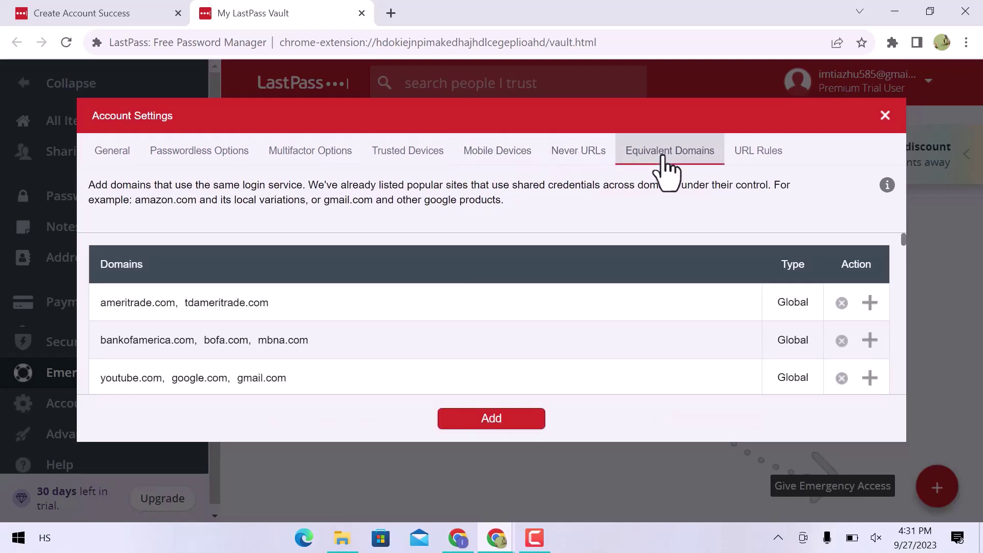
left_click(758, 159)
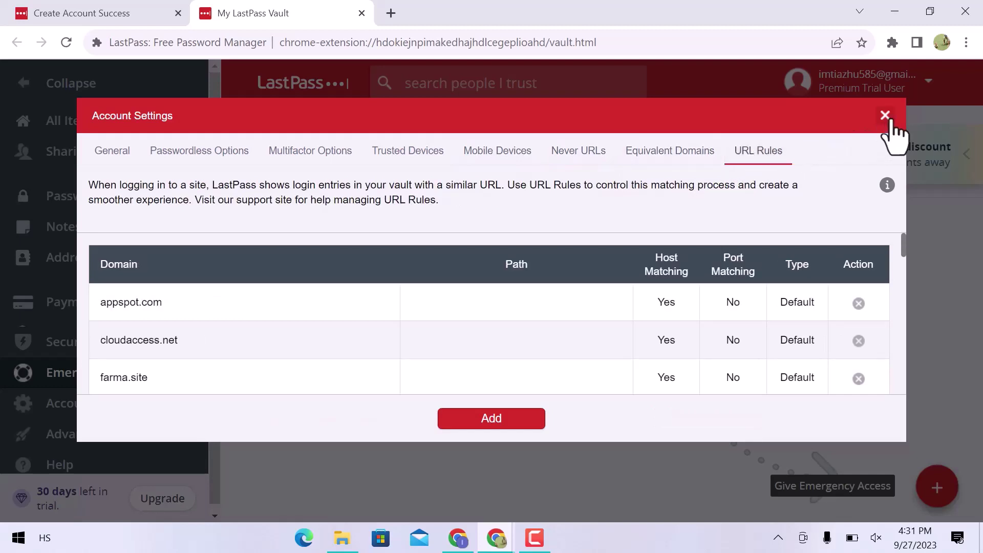
left_click(885, 115)
left_click(132, 430)
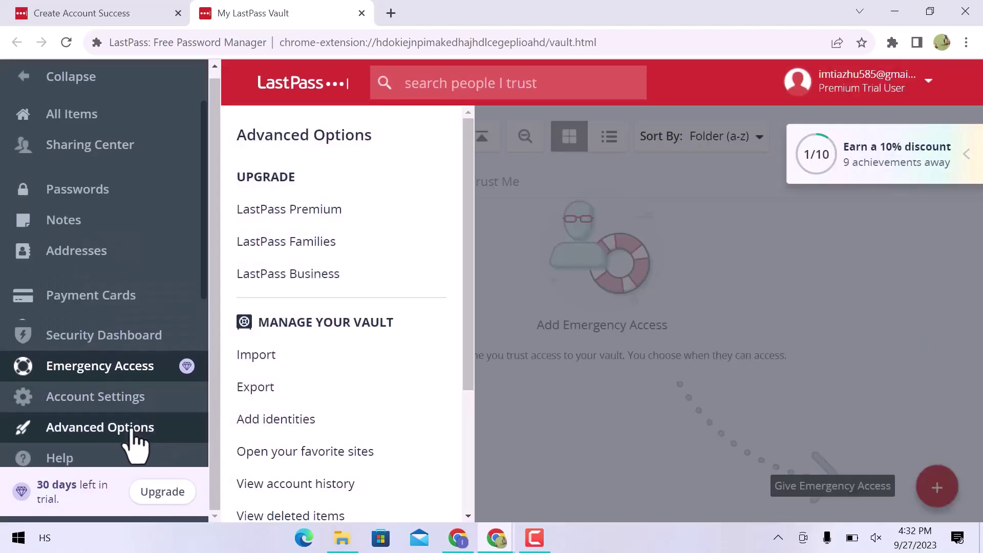
Close Advanced Options and return to the vault's All Items list
scroll(267, 401, "down", 4)
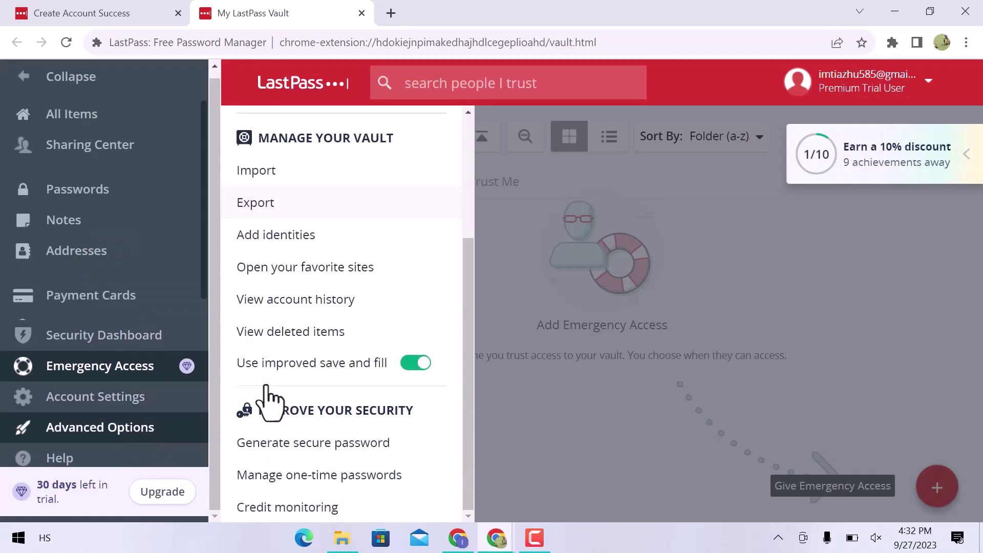
scroll(270, 397, "up", 4)
left_click(141, 428)
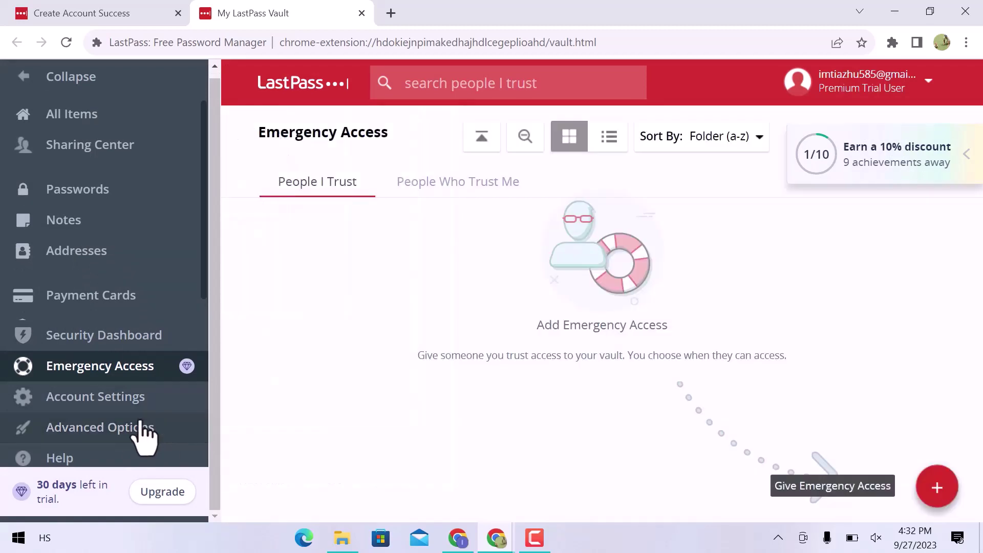
left_click(130, 125)
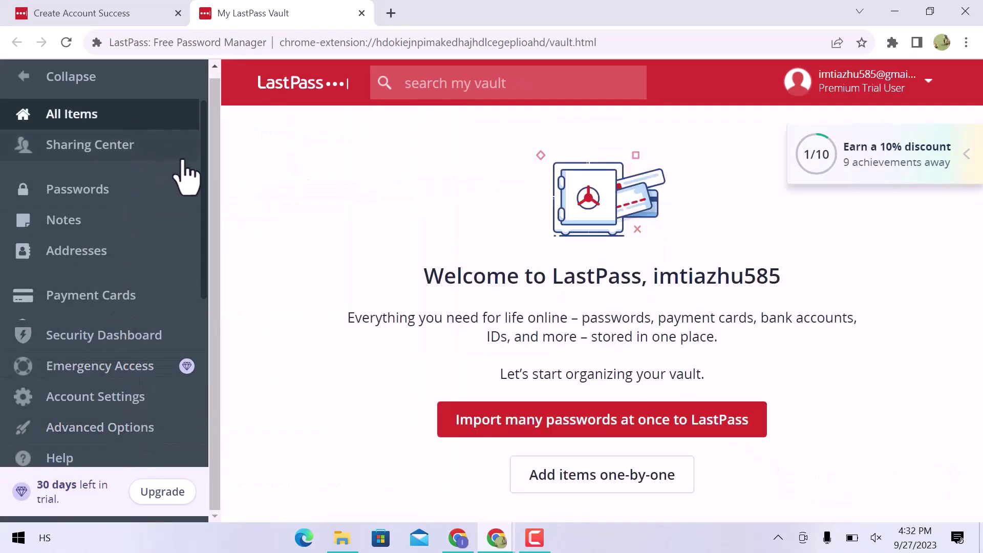
Choose to add items one-by-one and pick Password from the More Items types
left_click(557, 489)
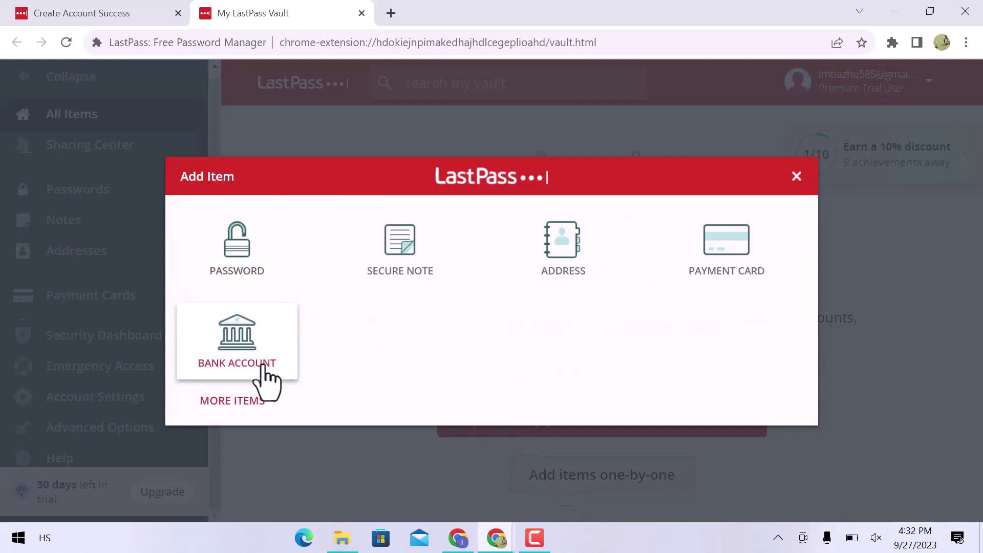
left_click(251, 401)
scroll(260, 419, "down", 4)
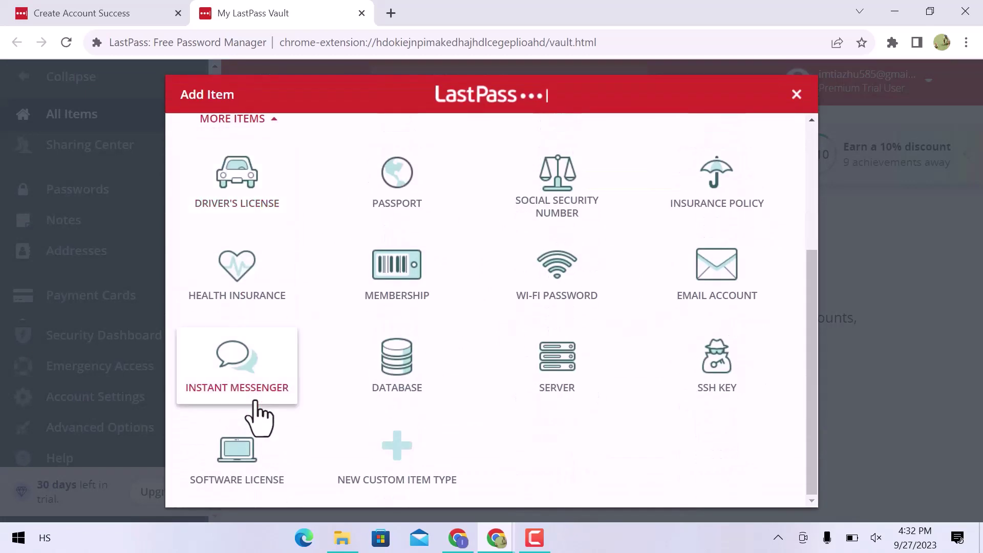
scroll(260, 419, "up", 4)
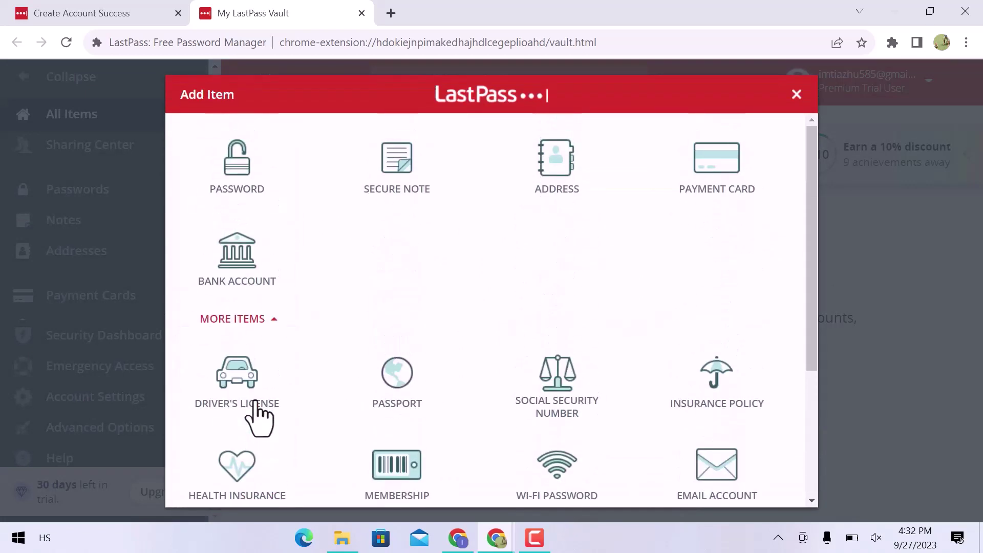
left_click(220, 210)
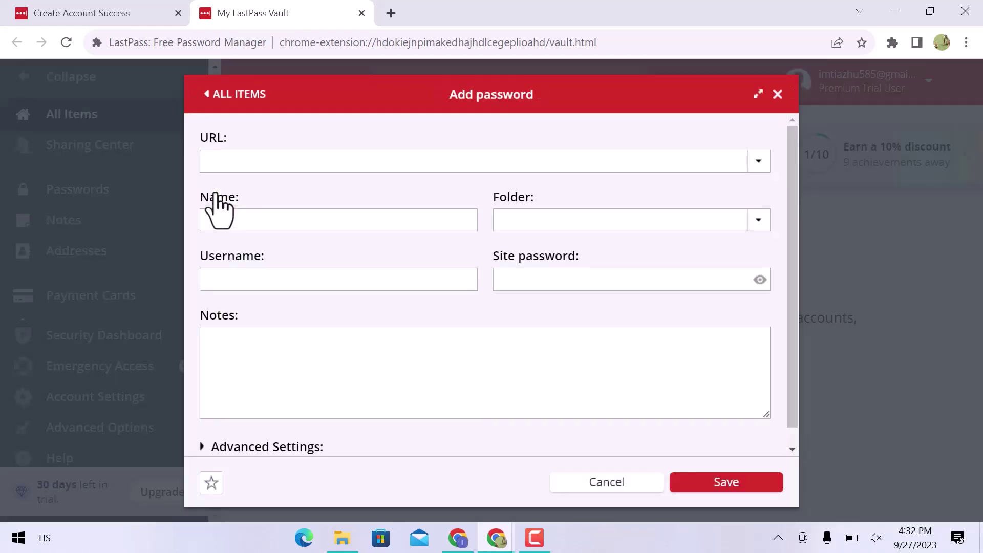
left_click(240, 164)
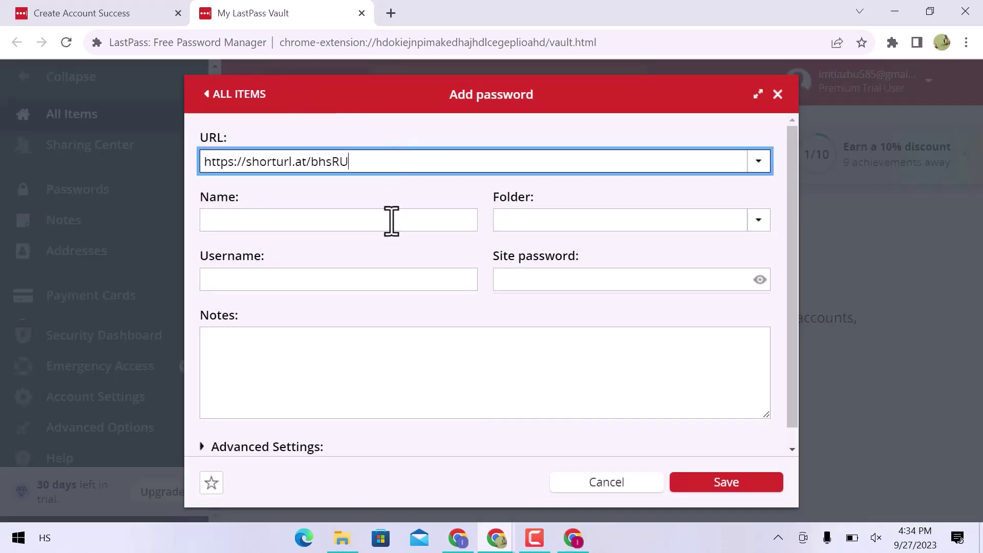
left_click(392, 220)
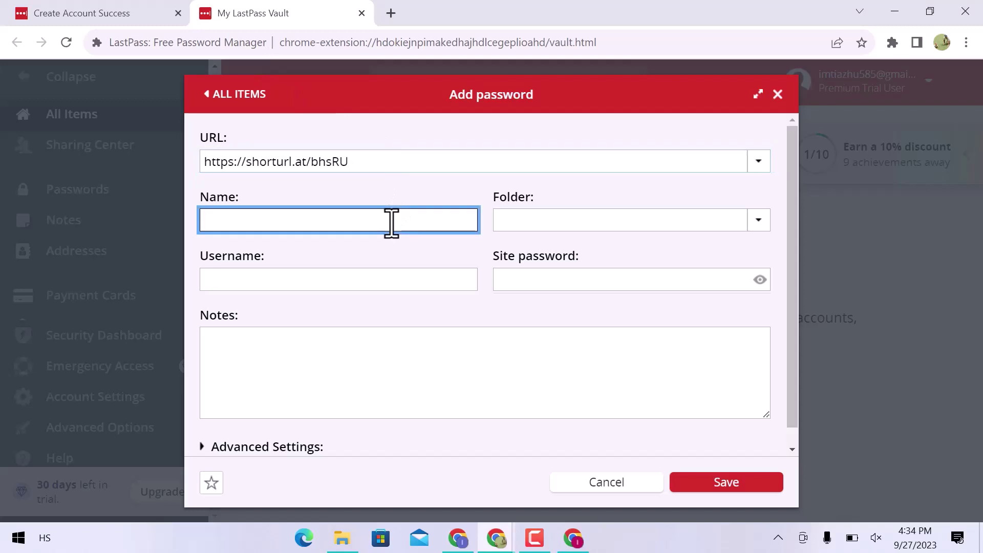
type("James")
key("Tab")
Fill in the entry's username and site password, expand Advanced Settings, and save it
key("Tab")
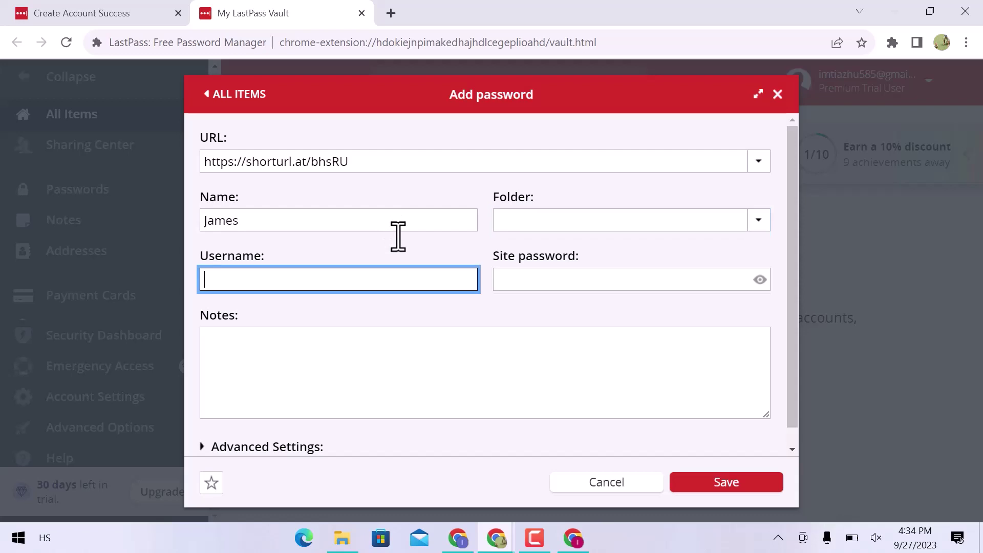
type("James123")
key("Tab")
key("ctrl+v")
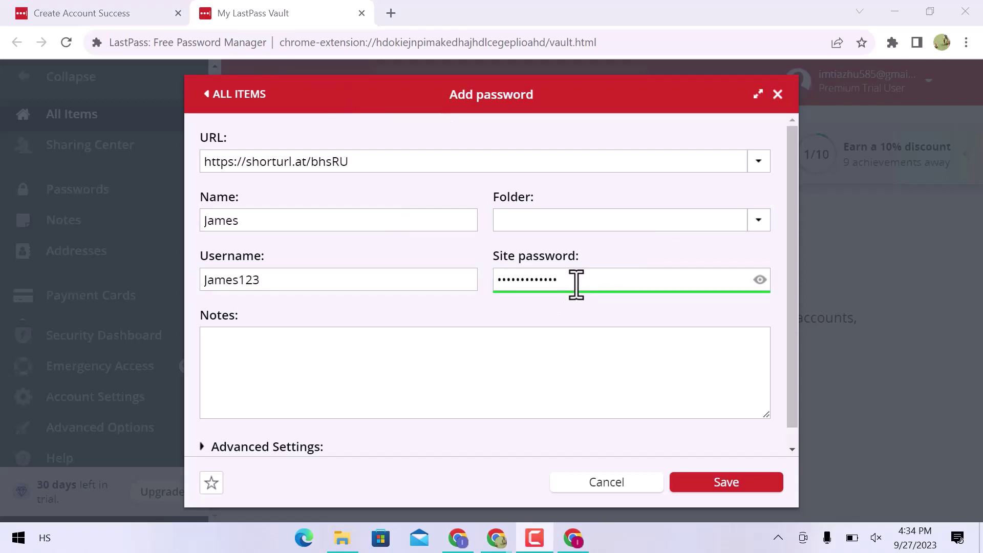
left_click(550, 384)
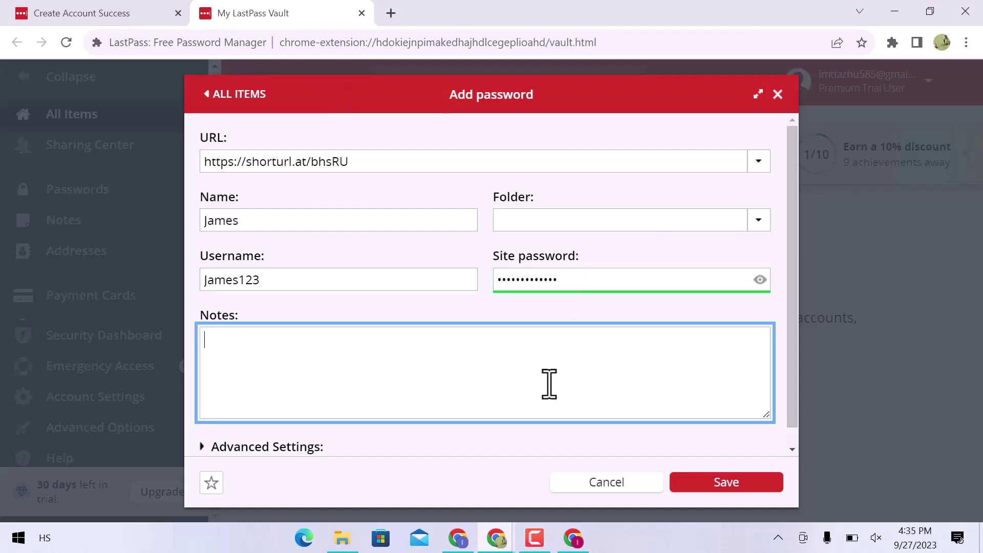
left_click(290, 448)
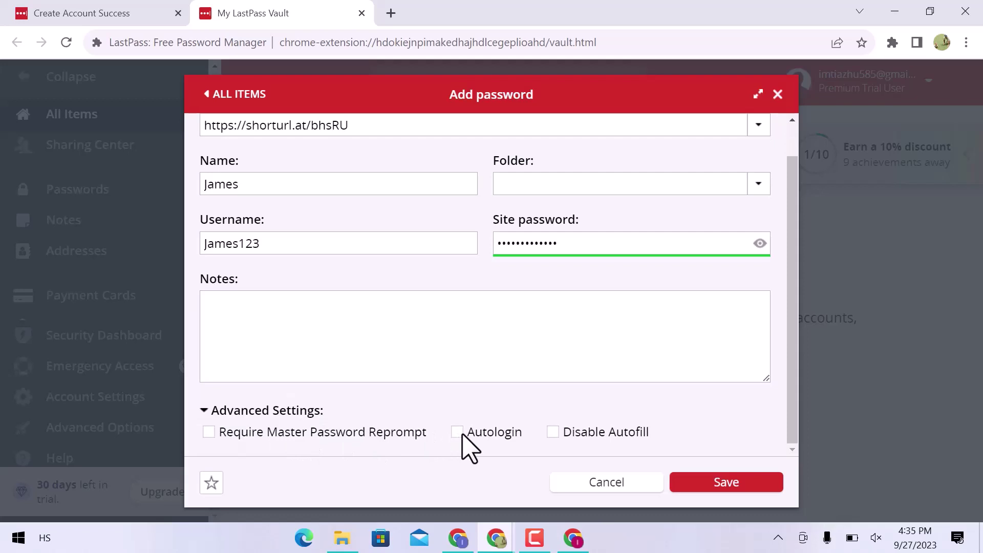
left_click(715, 484)
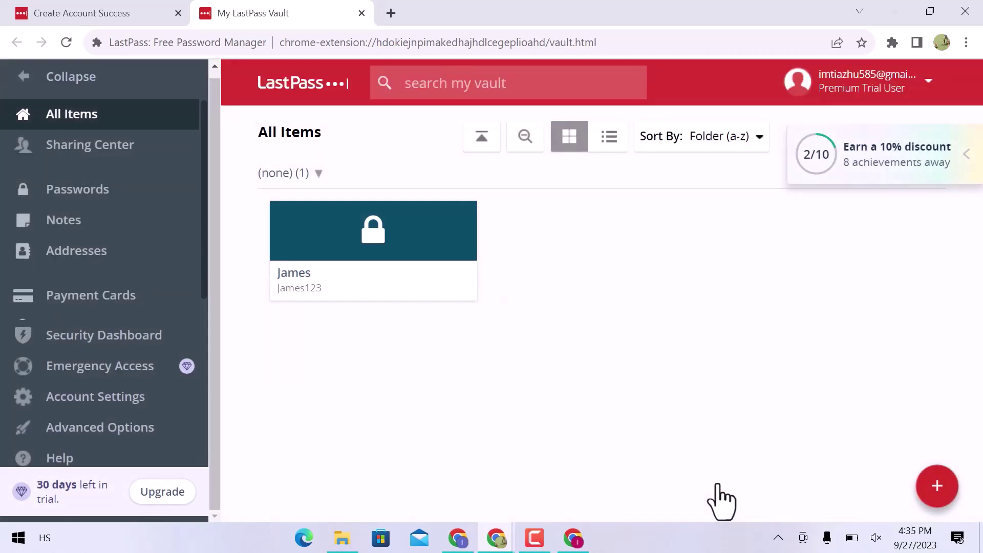
left_click(934, 492)
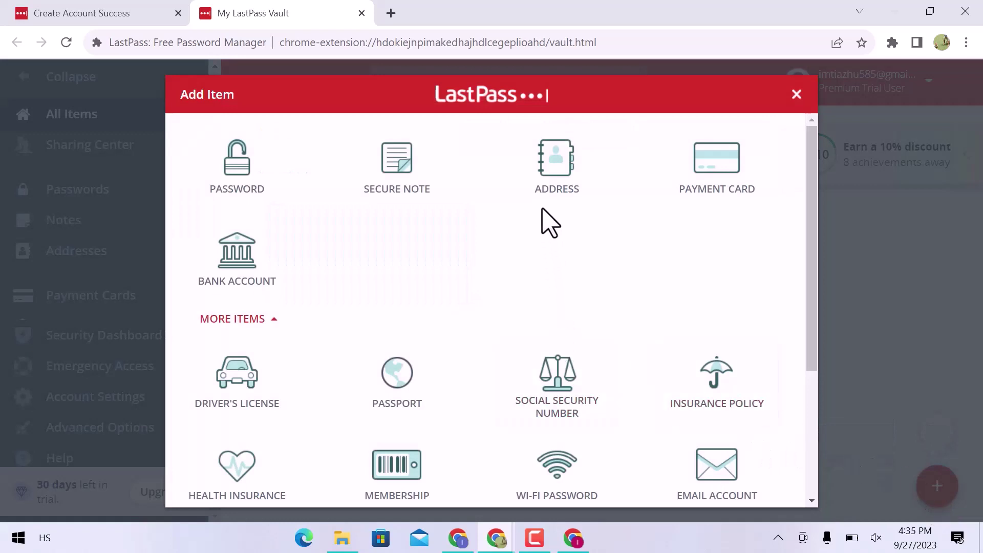
scroll(512, 299, "down", 4)
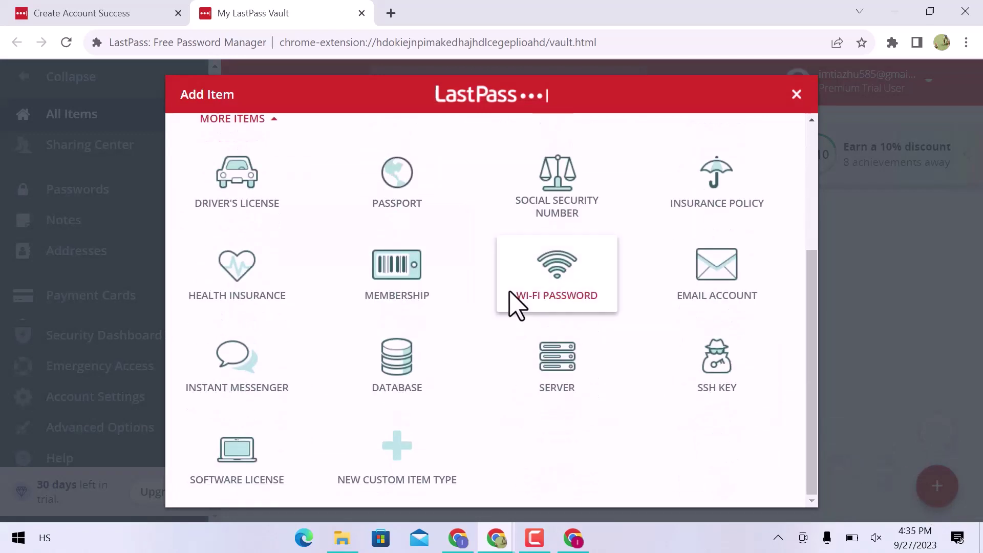
left_click(797, 94)
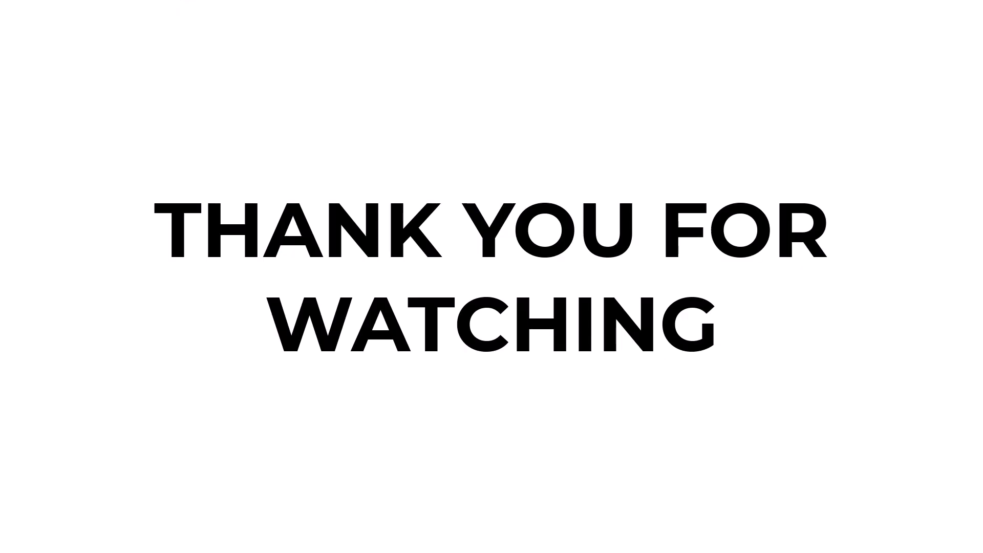